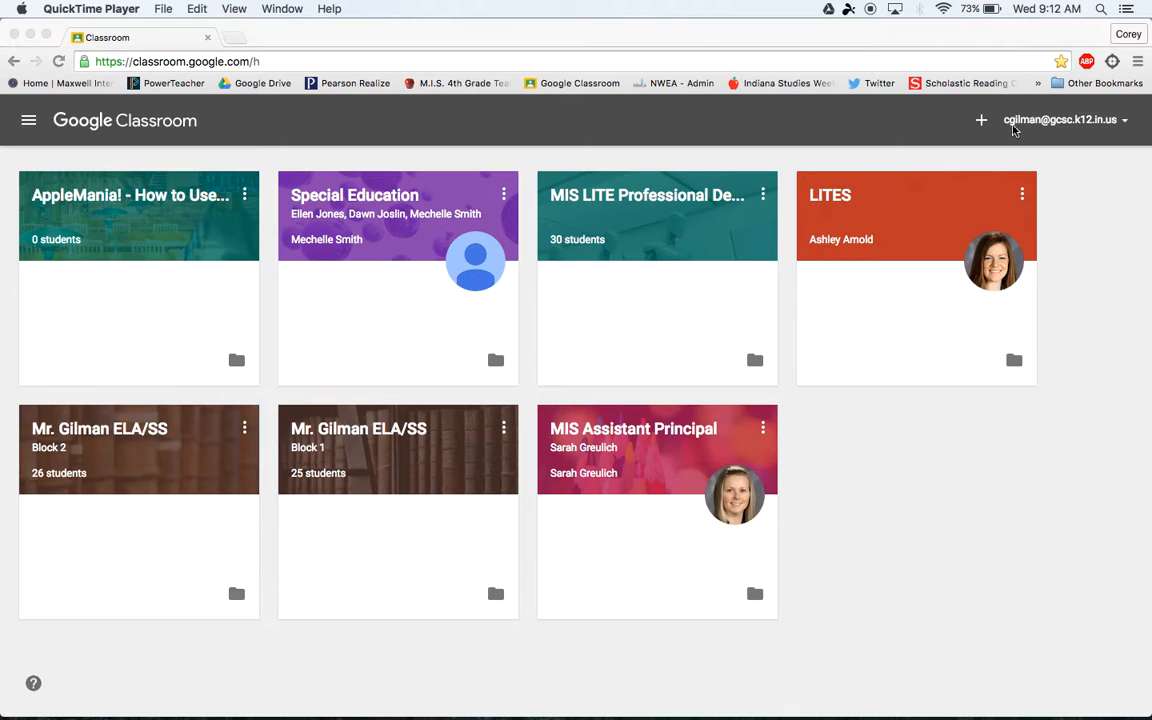
- Create a new class named 'Example Class' with section 'Block 2'
left_click(981, 124)
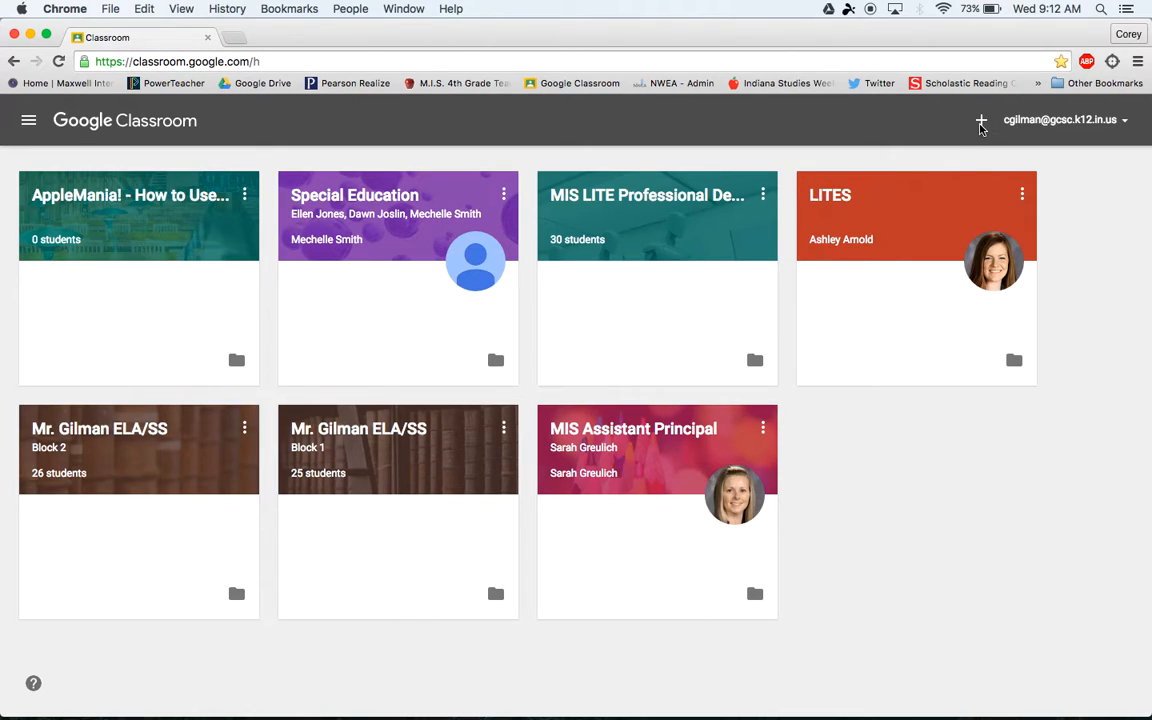
left_click(981, 122)
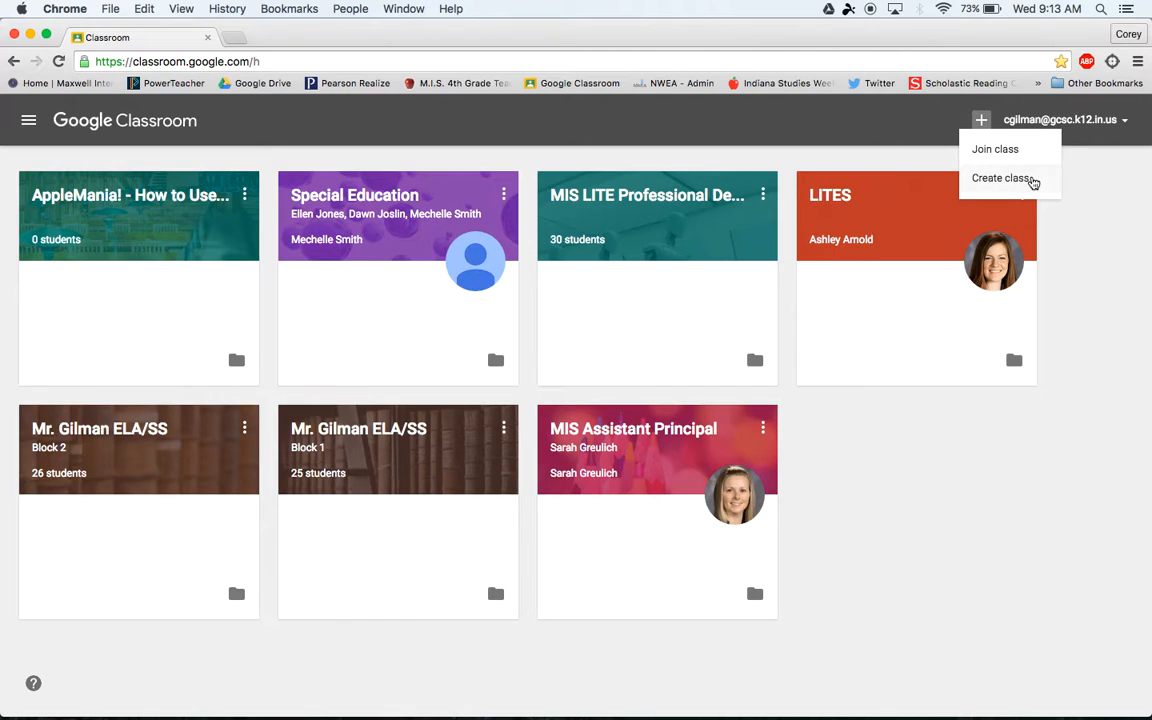
left_click(1031, 182)
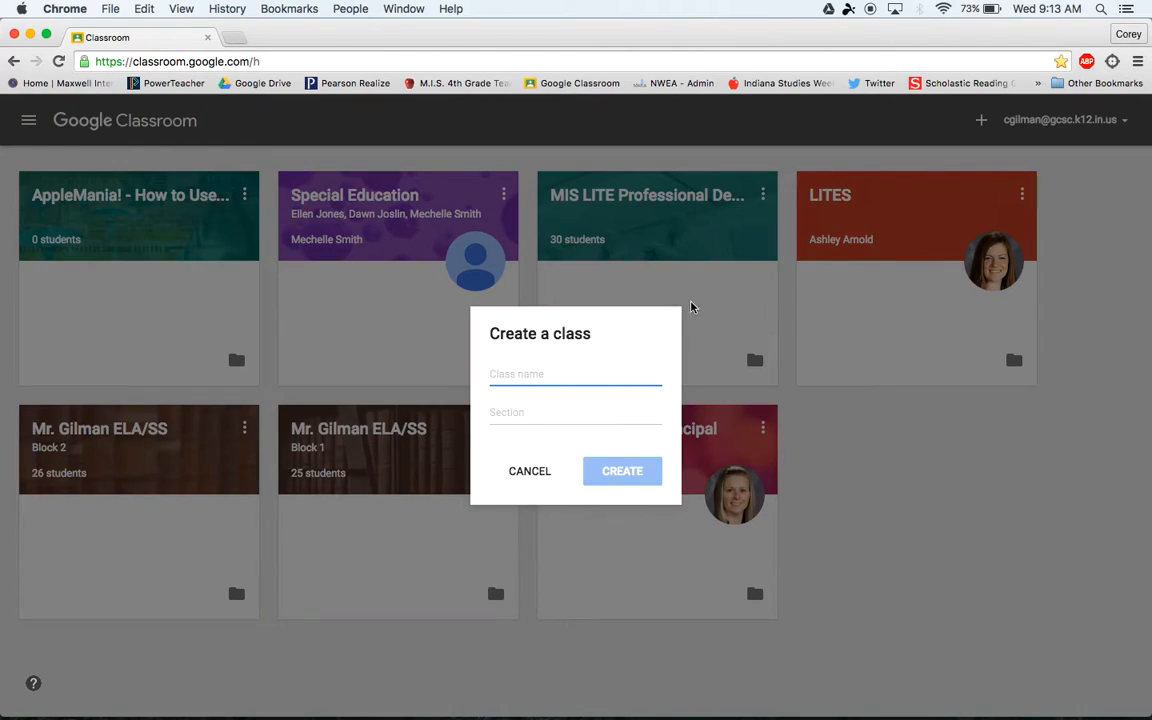
type("Ex")
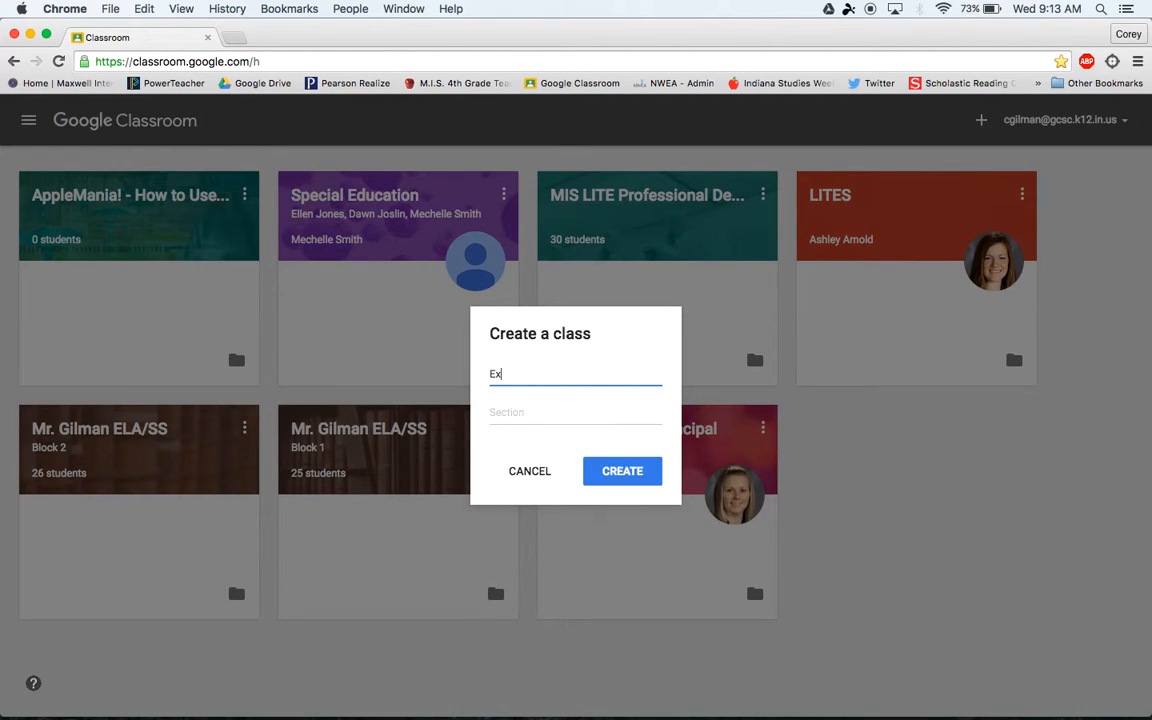
type("ample Class")
left_click(563, 416)
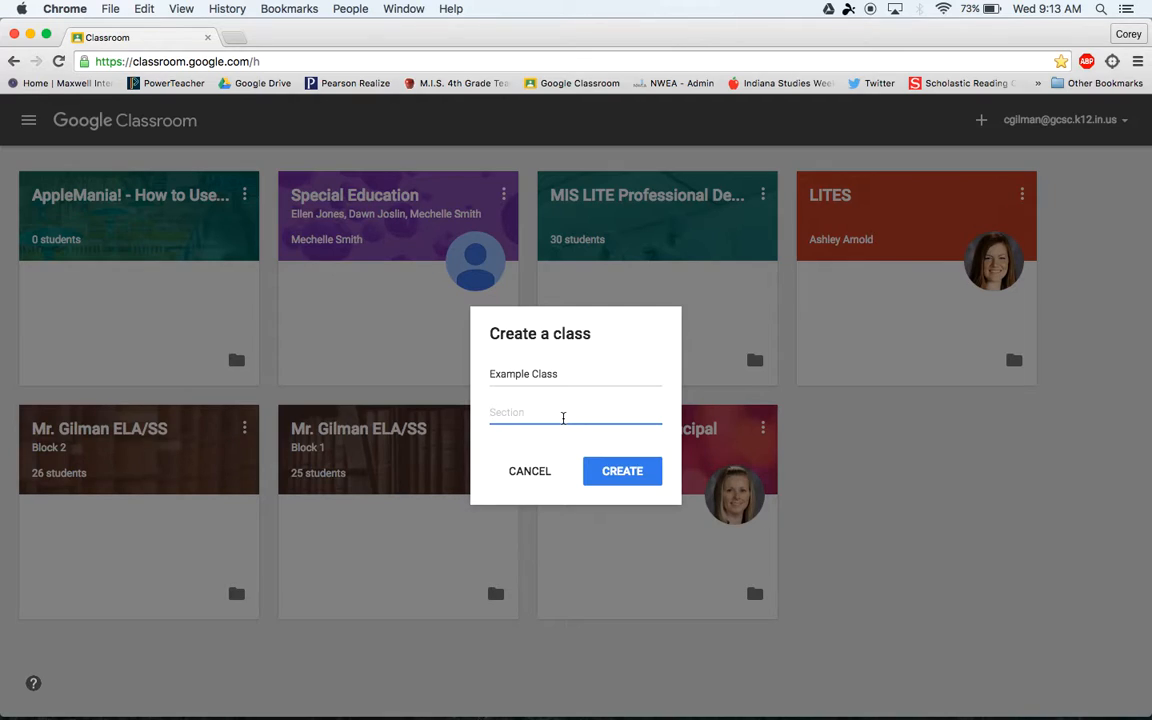
type("Block 2")
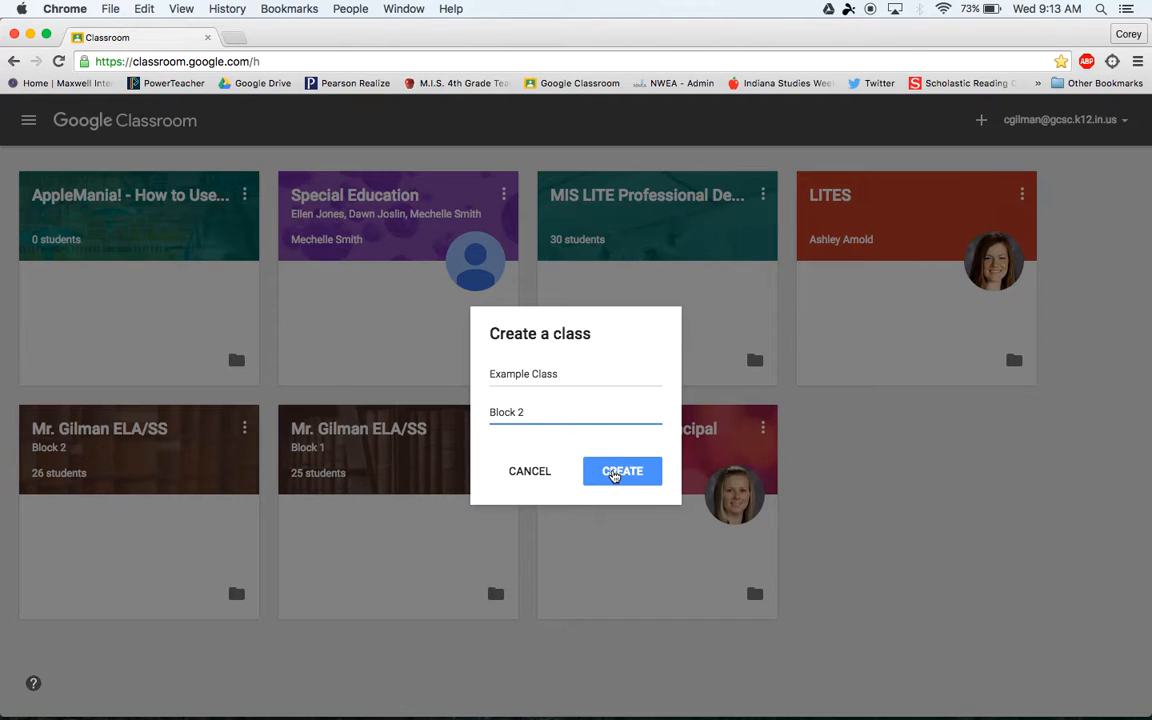
left_click(614, 475)
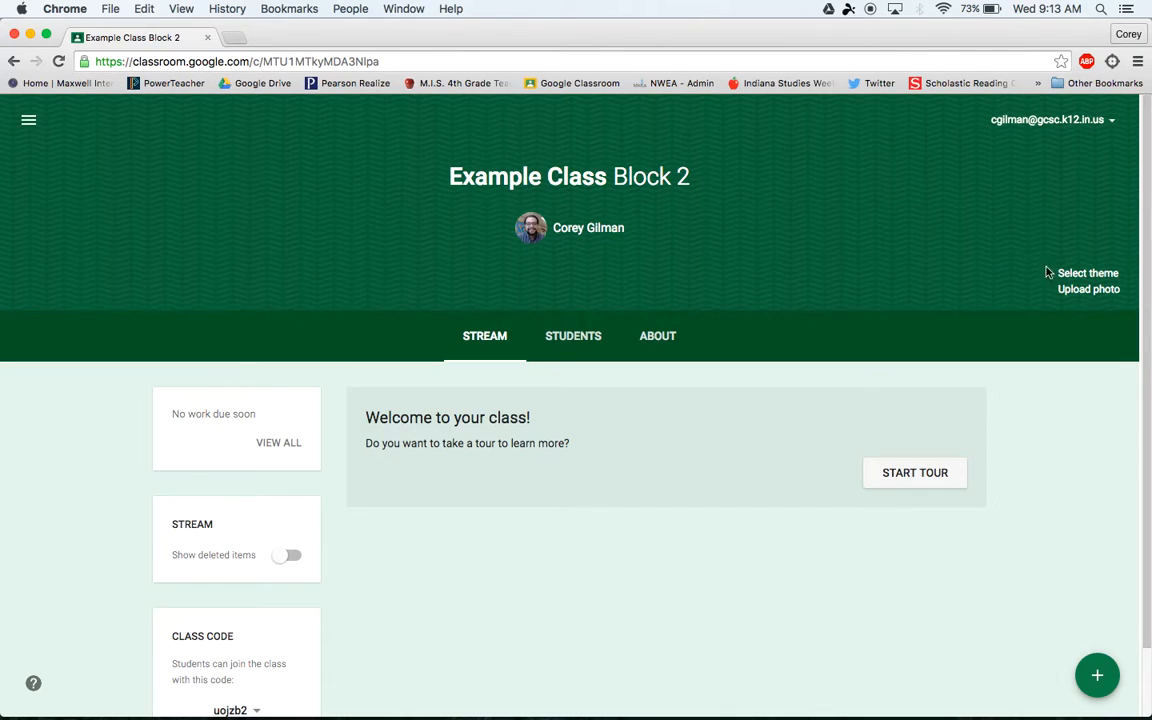
- Browse the theme gallery, glancing at Patterns, and apply the orange bokeh photo theme
left_click(1077, 276)
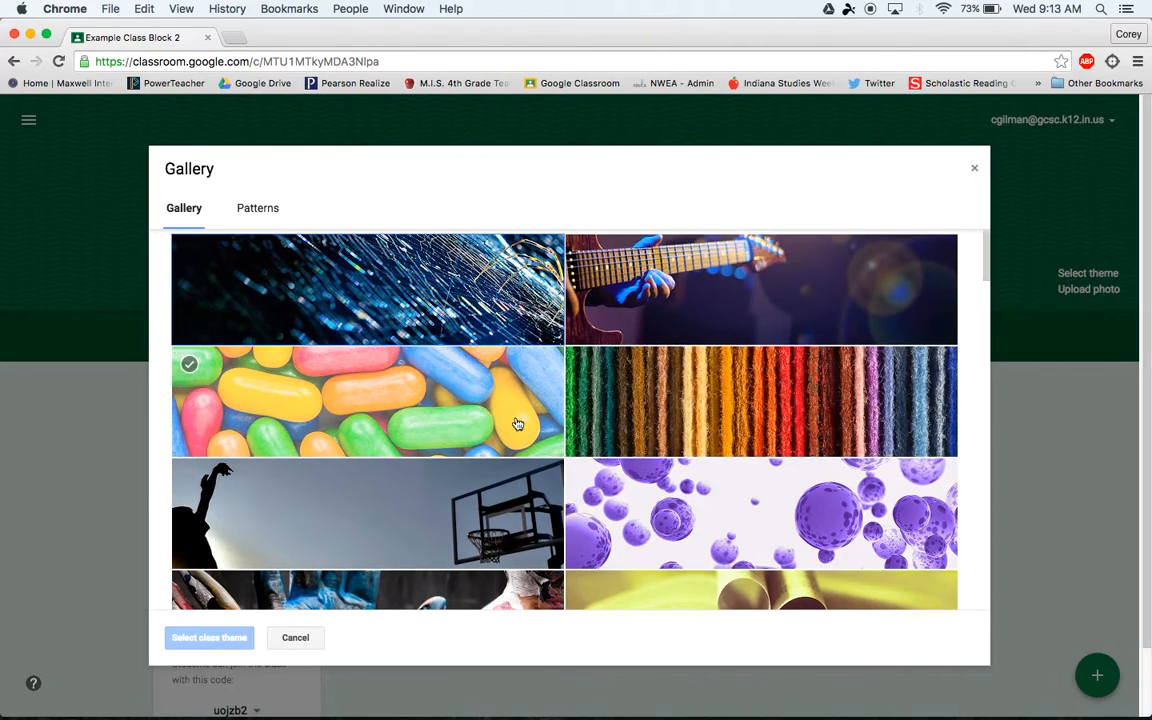
scroll(512, 419, "down", 10)
scroll(520, 428, "down", 20)
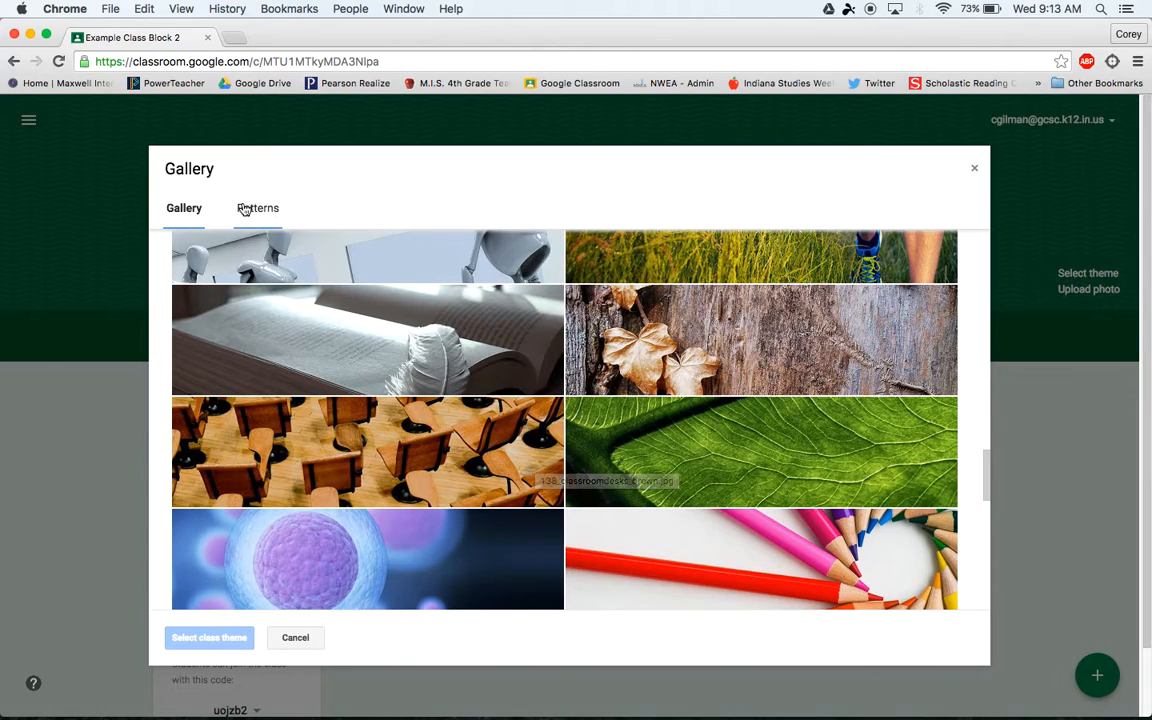
left_click(252, 209)
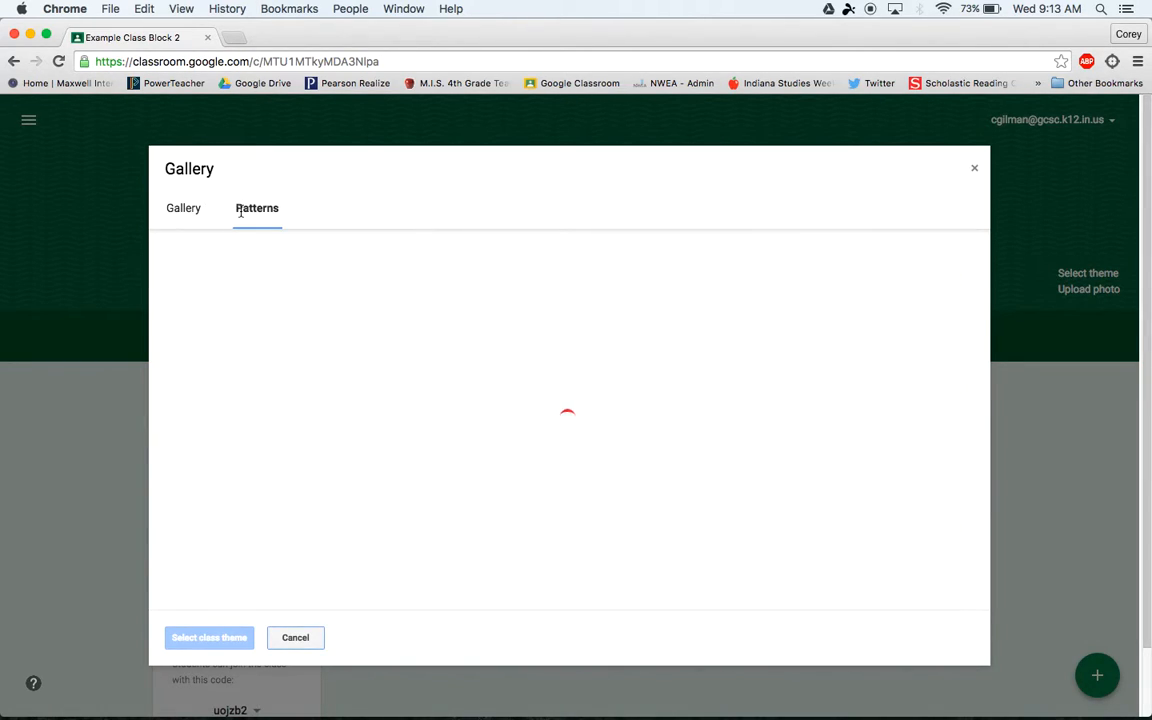
left_click(181, 214)
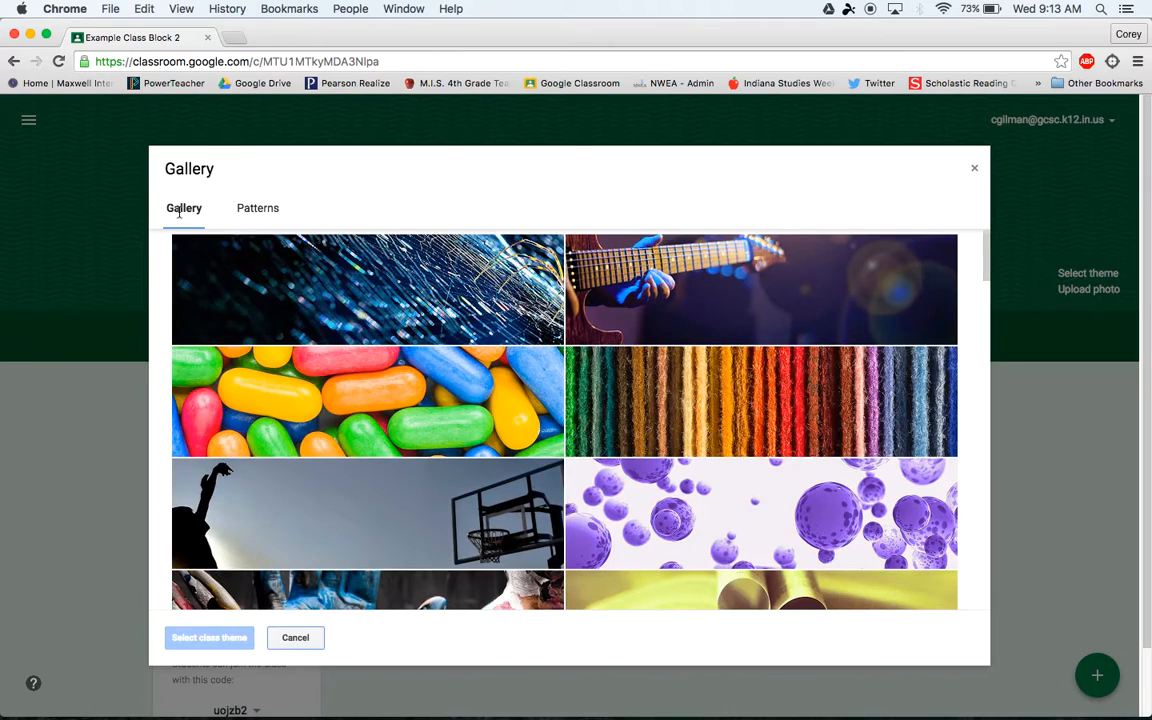
scroll(431, 512, "down", 2)
scroll(434, 513, "down", 10)
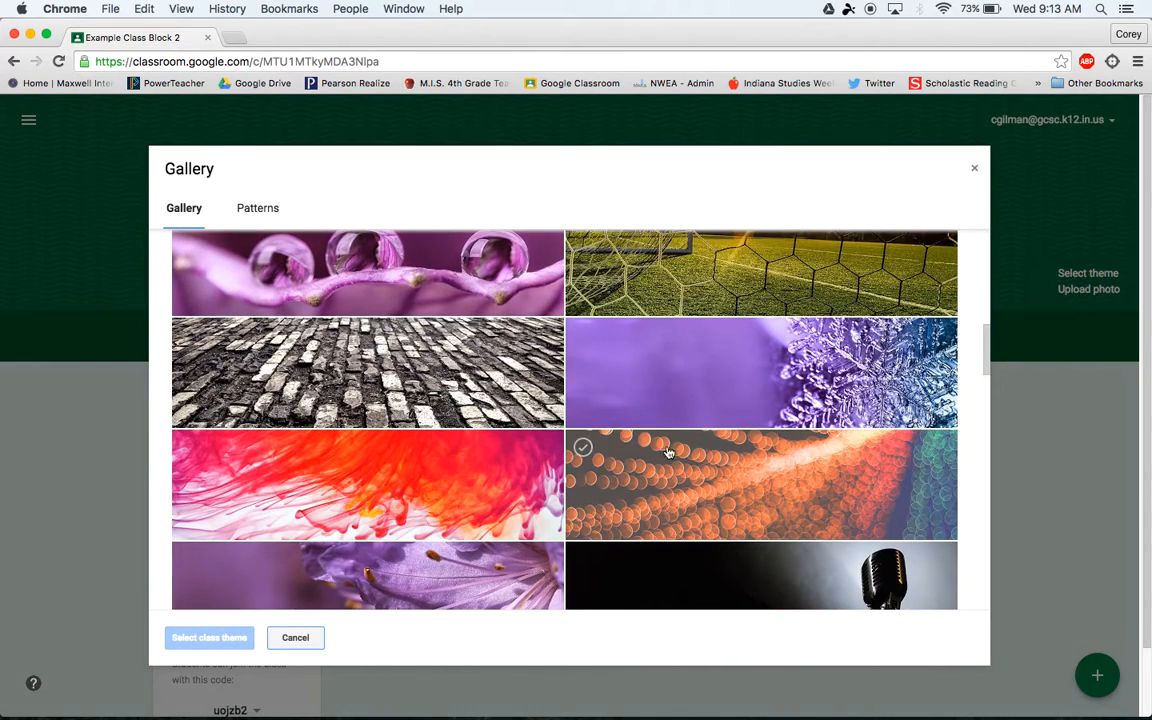
left_click(668, 452)
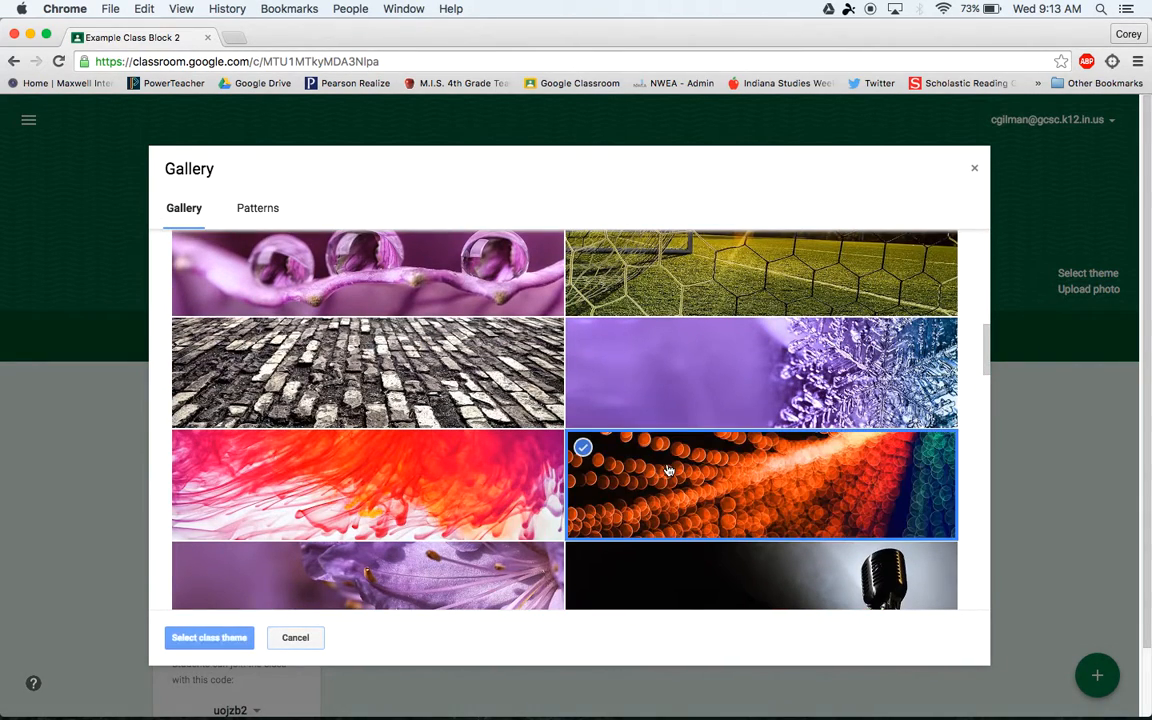
left_click(231, 648)
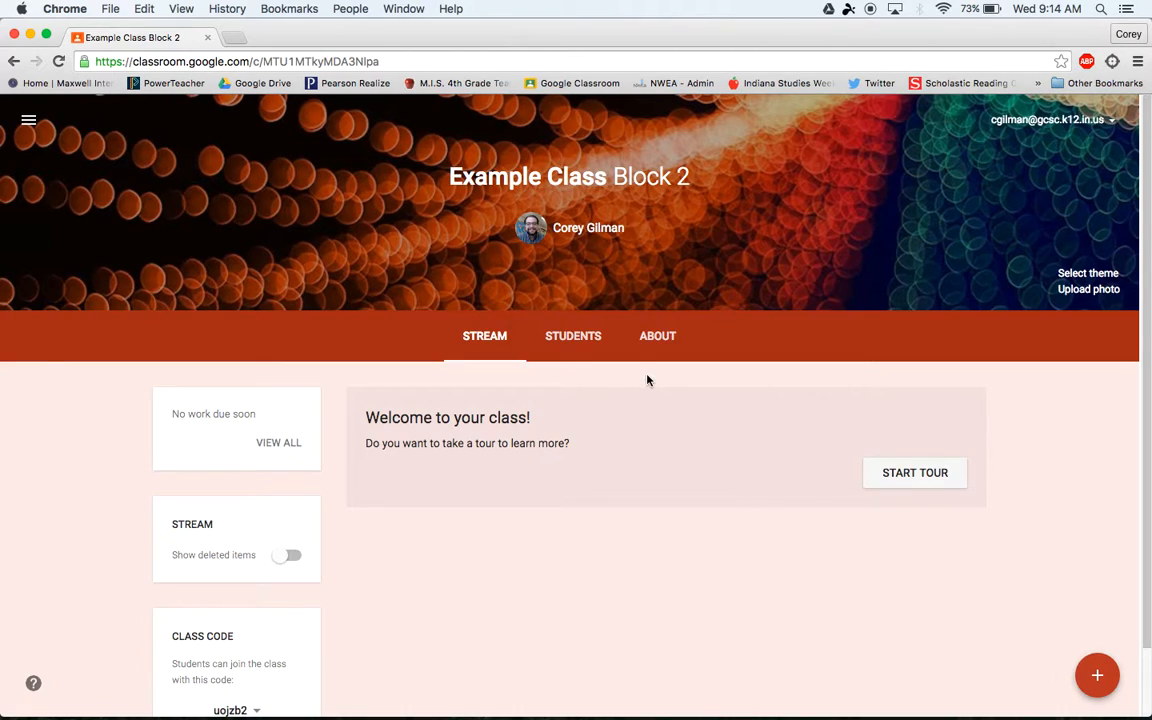
- On the About page, title the class with the teacher's name followed by 'Example Class'
left_click(636, 340)
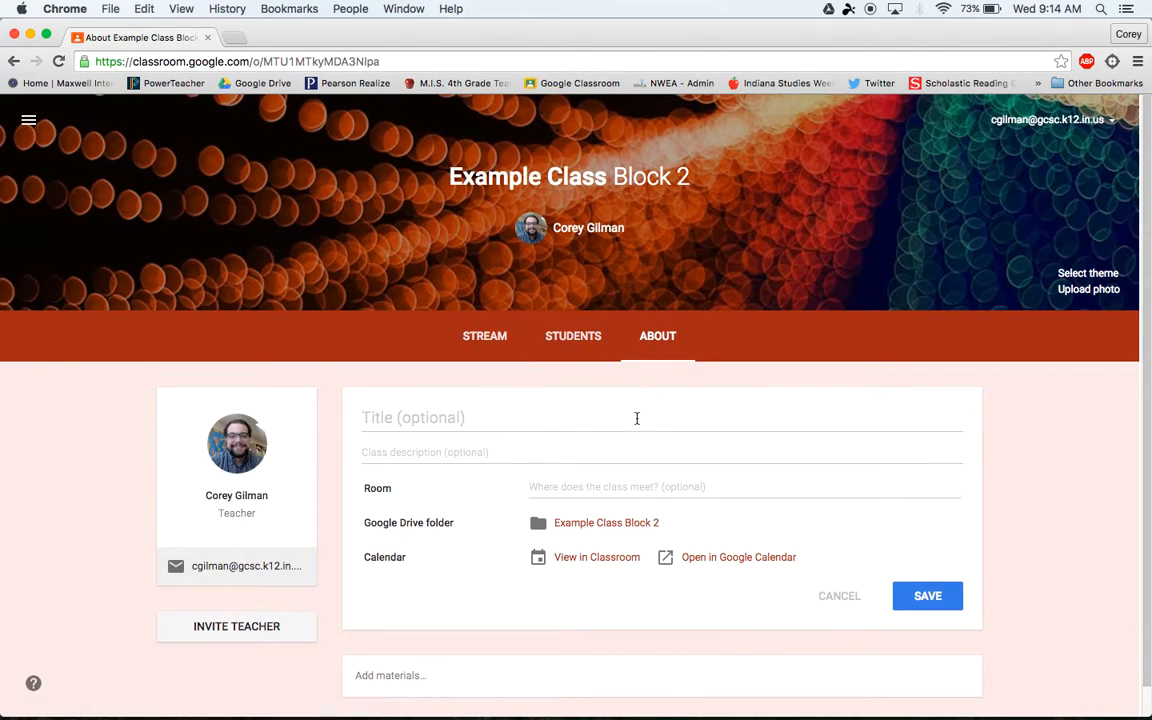
left_click(636, 418)
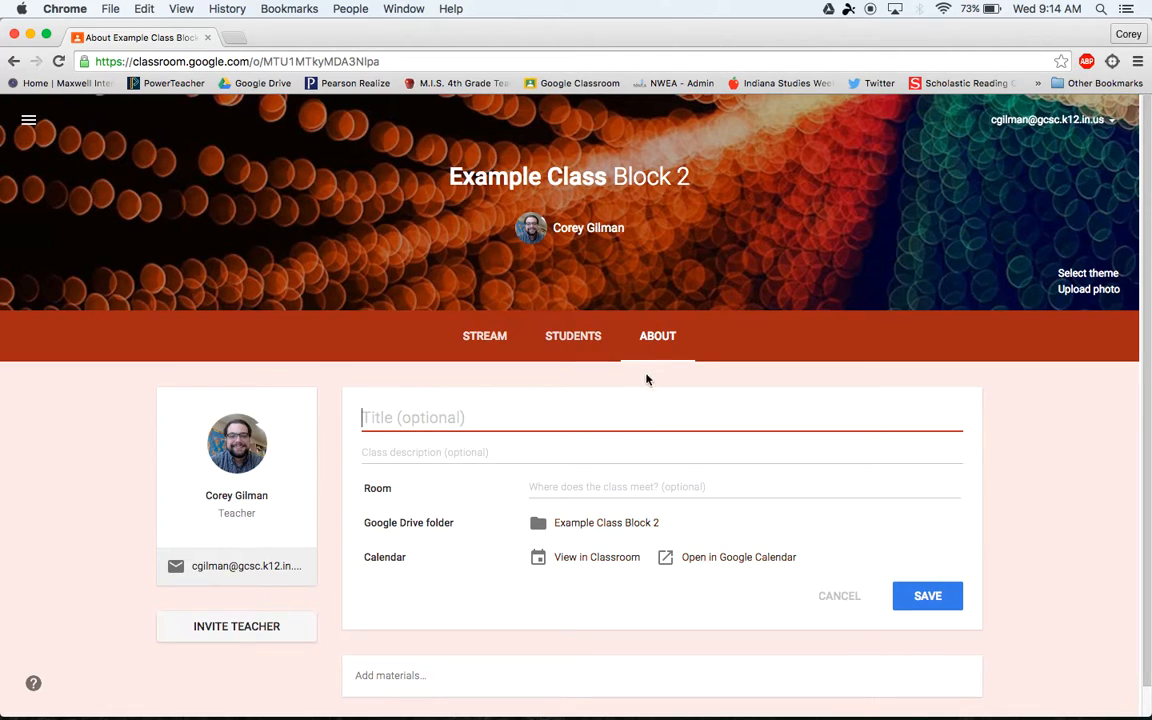
left_click(505, 425)
type("Exma")
key("BackSpace")
key("BackSpace")
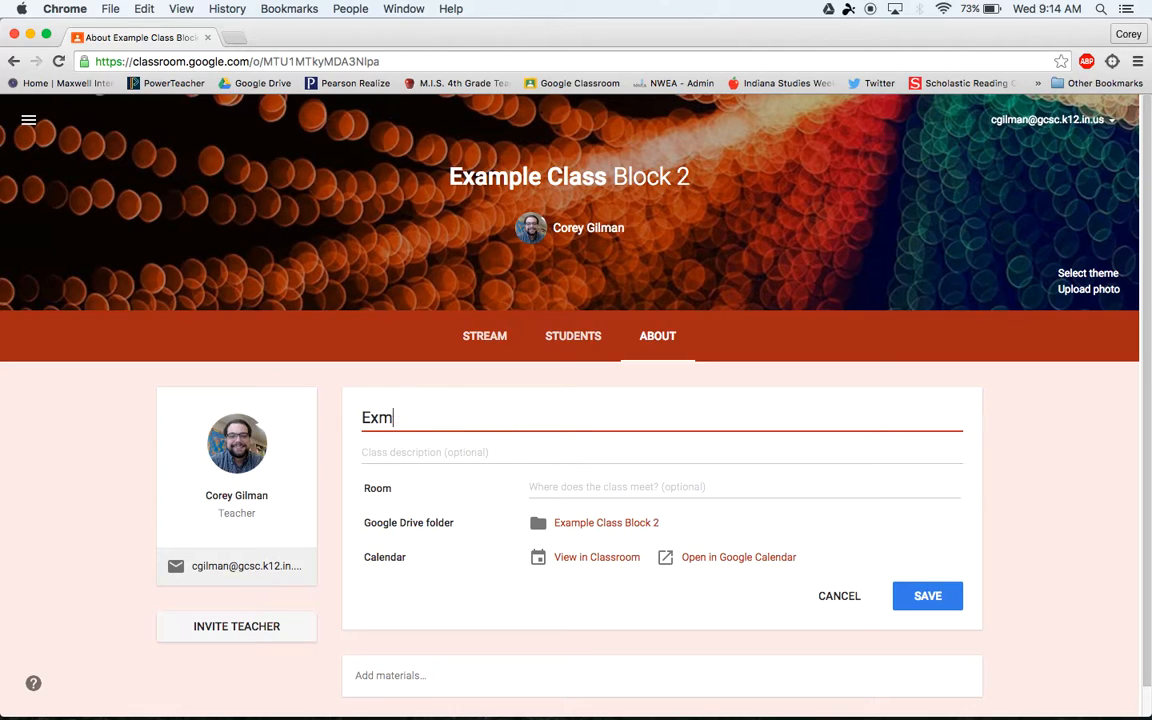
key("BackSpace")
key("BackSpace")
type("Mr. Gilman's ")
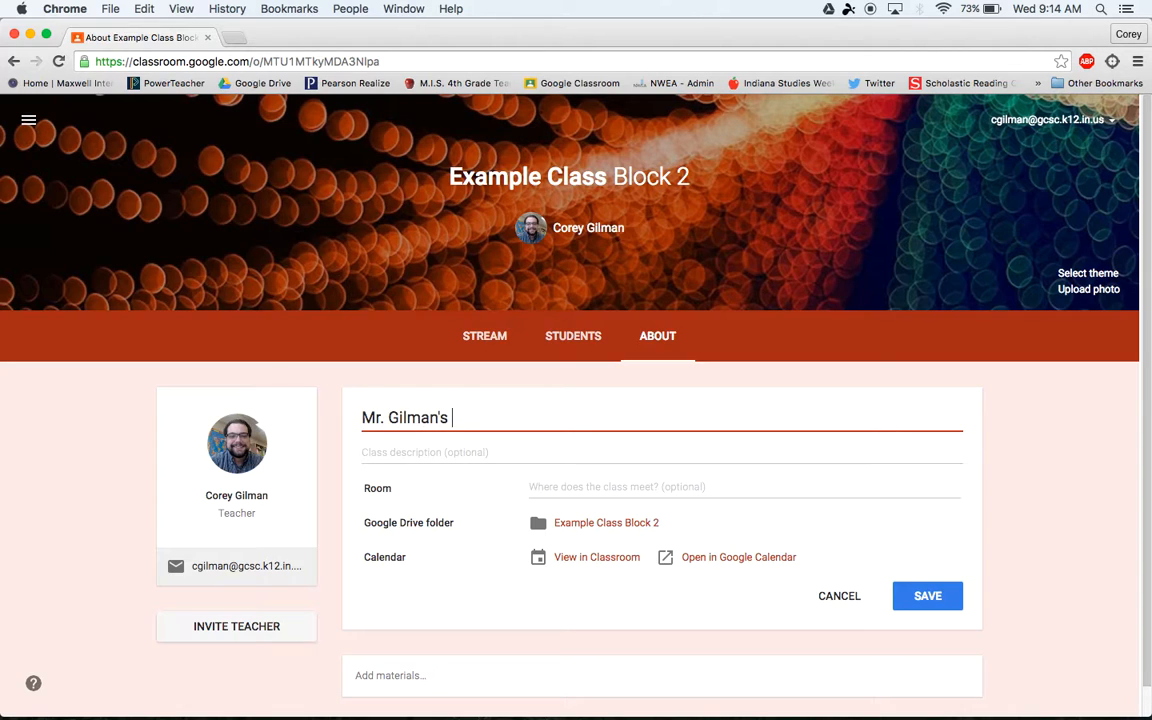
type("Example Class")
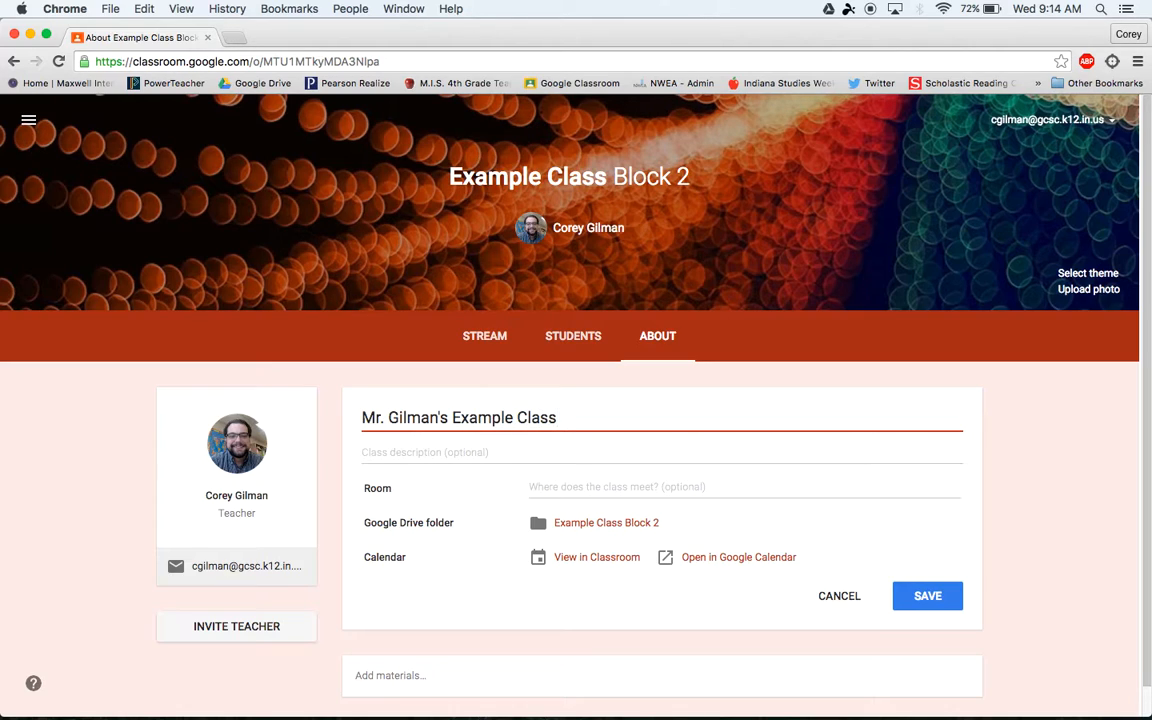
left_click(475, 451)
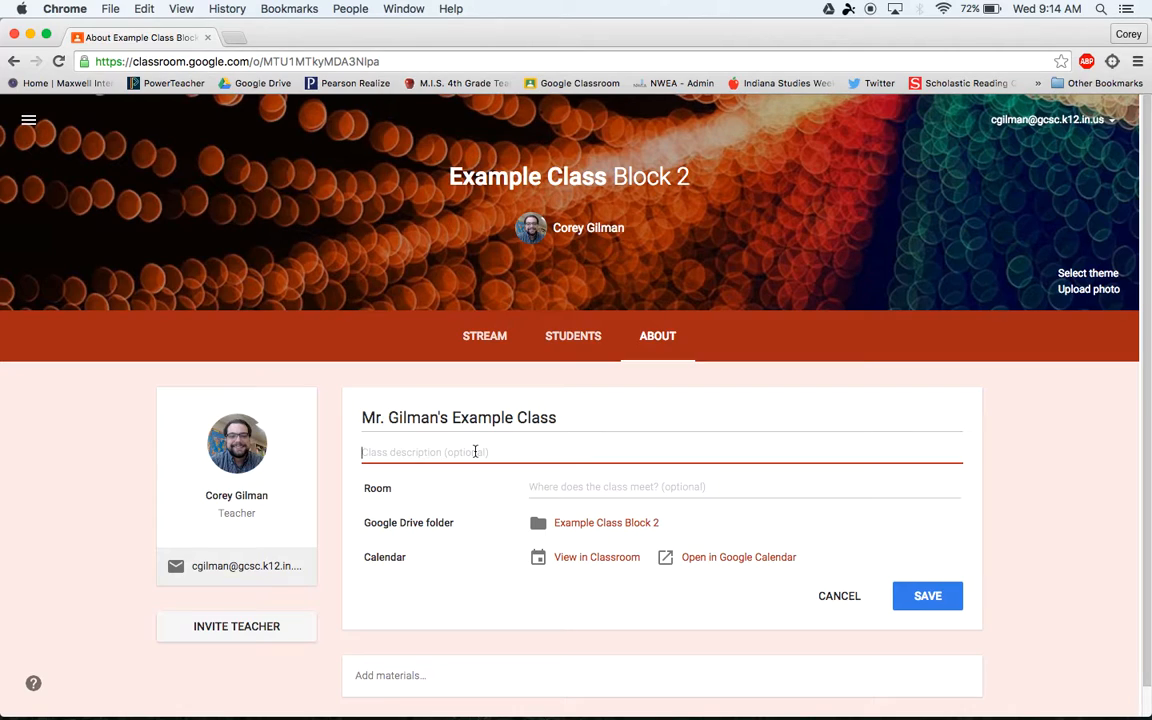
- Enter the description 'This is an example class for AppleMania 2016', leave Room empty, and save
type("This is an exampel")
key("BackSpace")
key("BackSpace")
key("BackSpace")
type("le class for AppleMania 2016")
left_click(593, 488)
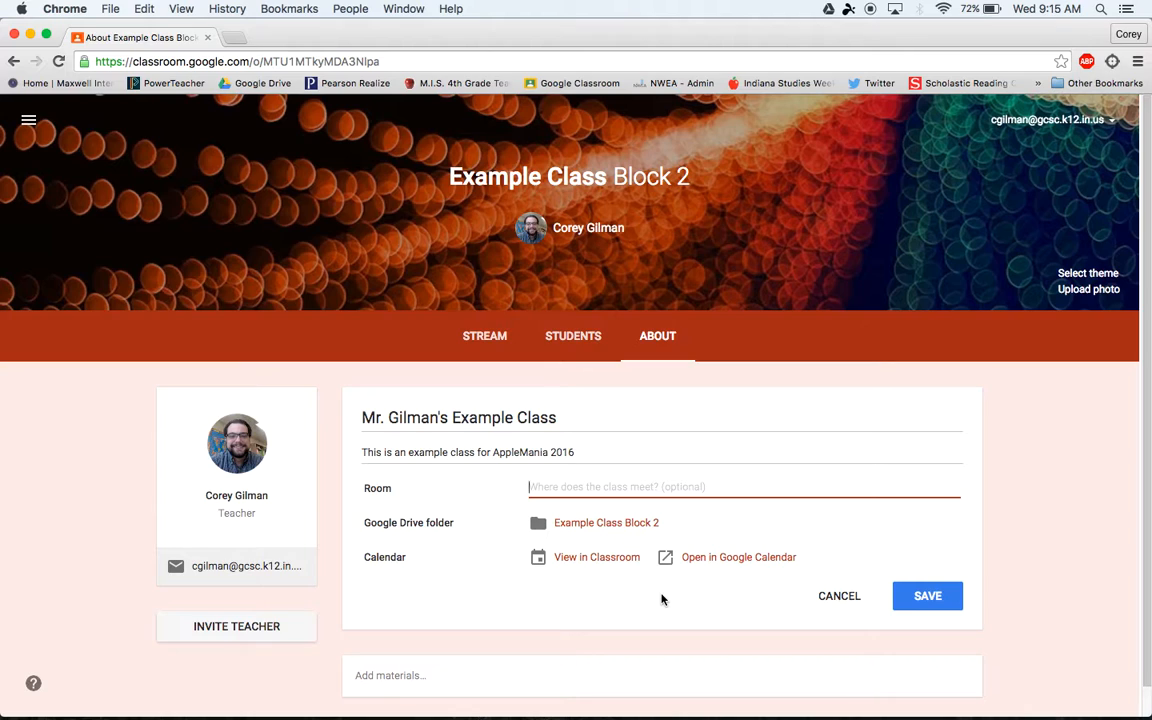
left_click(928, 598)
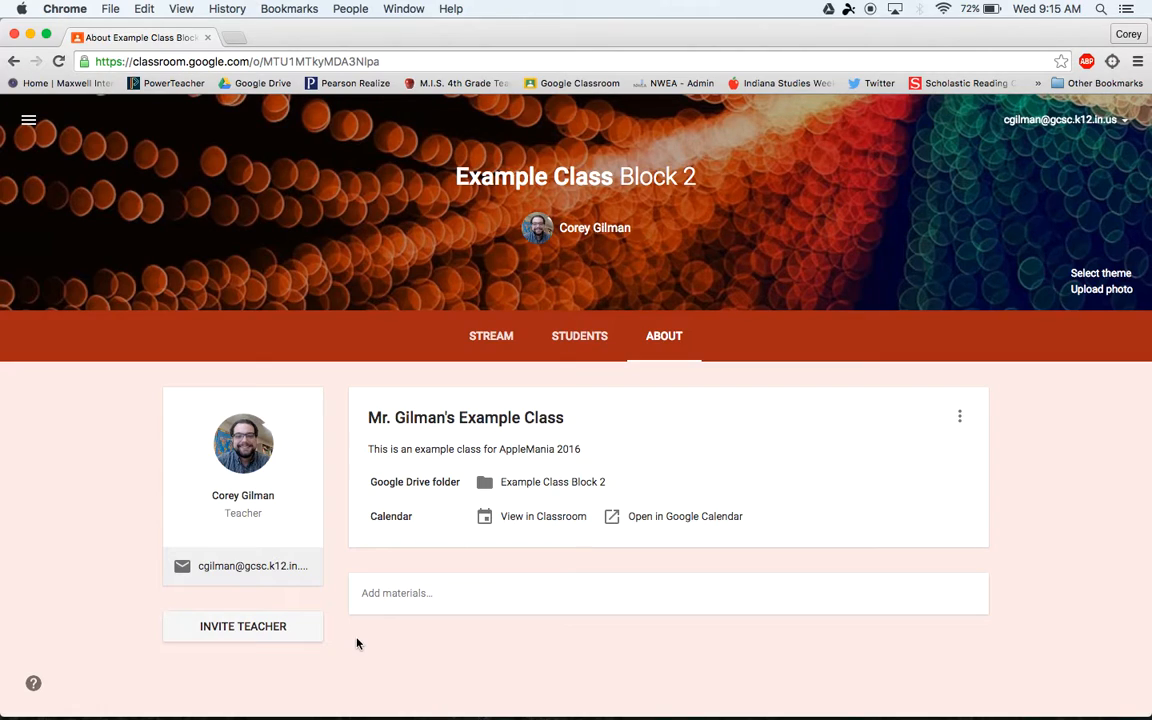
left_click(285, 634)
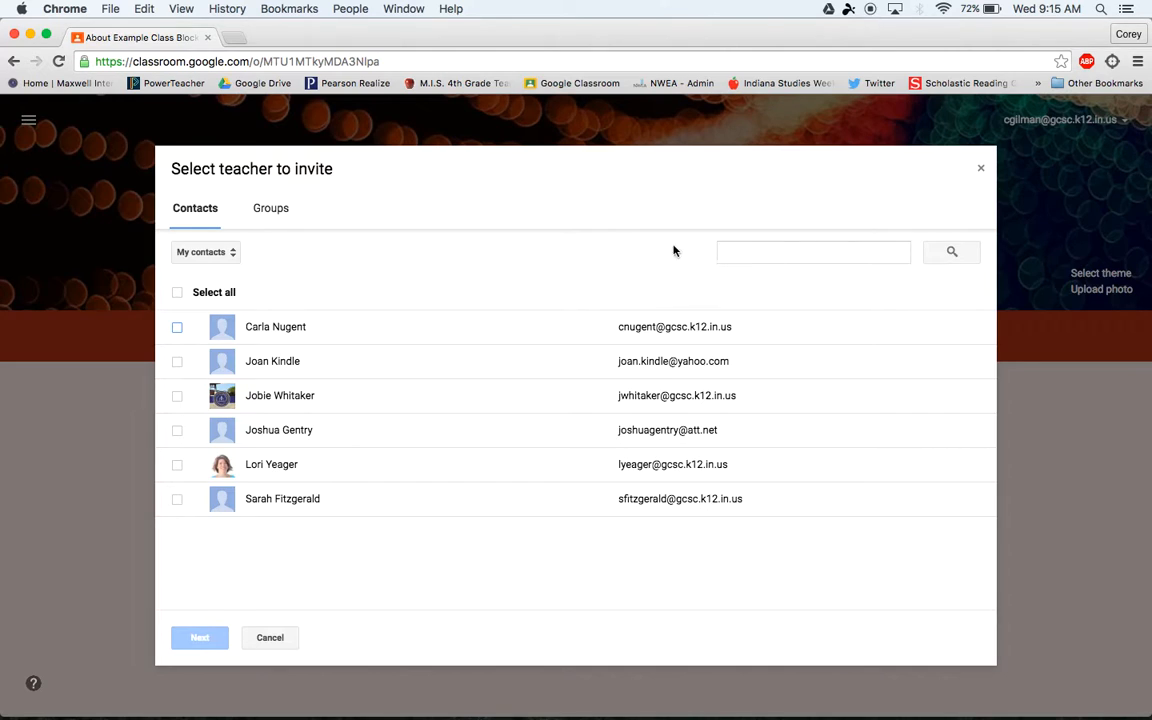
left_click(980, 172)
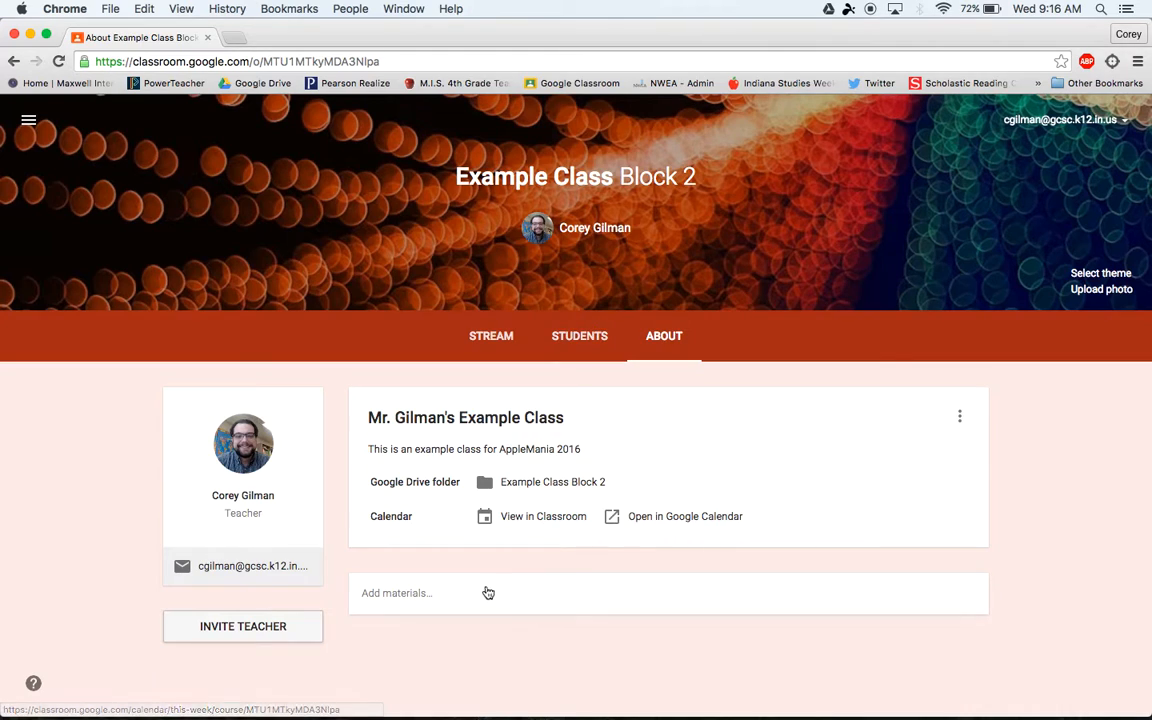
left_click(431, 598)
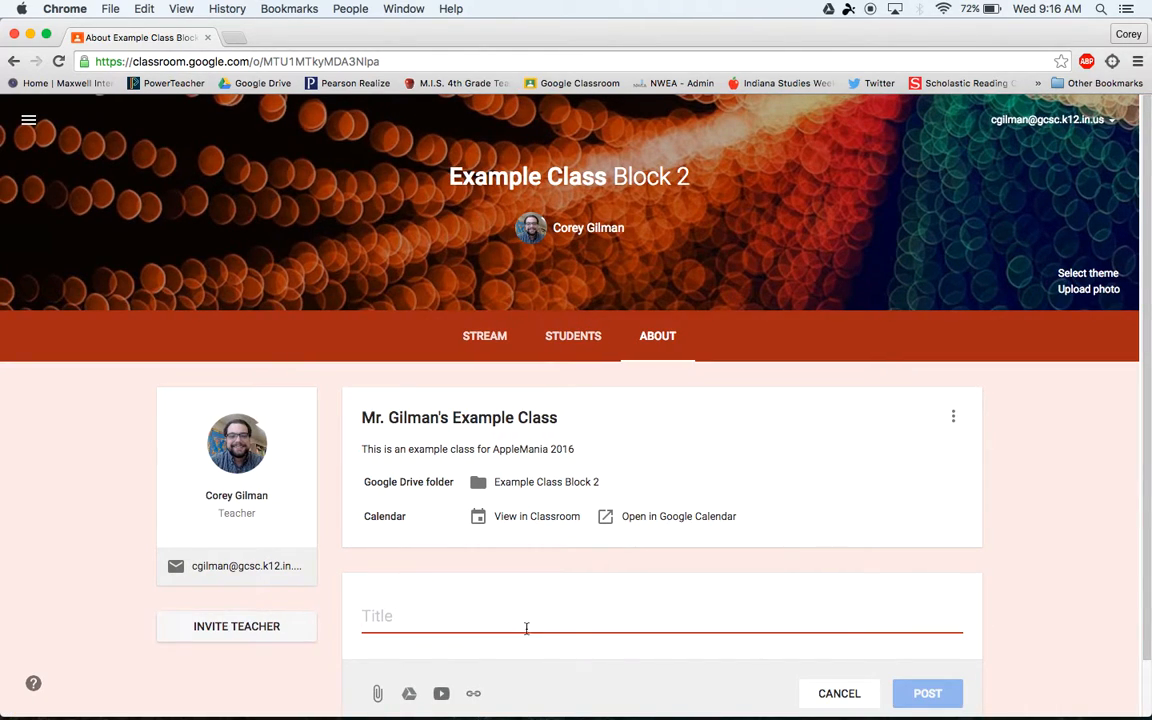
scroll(524, 625, "down", 2)
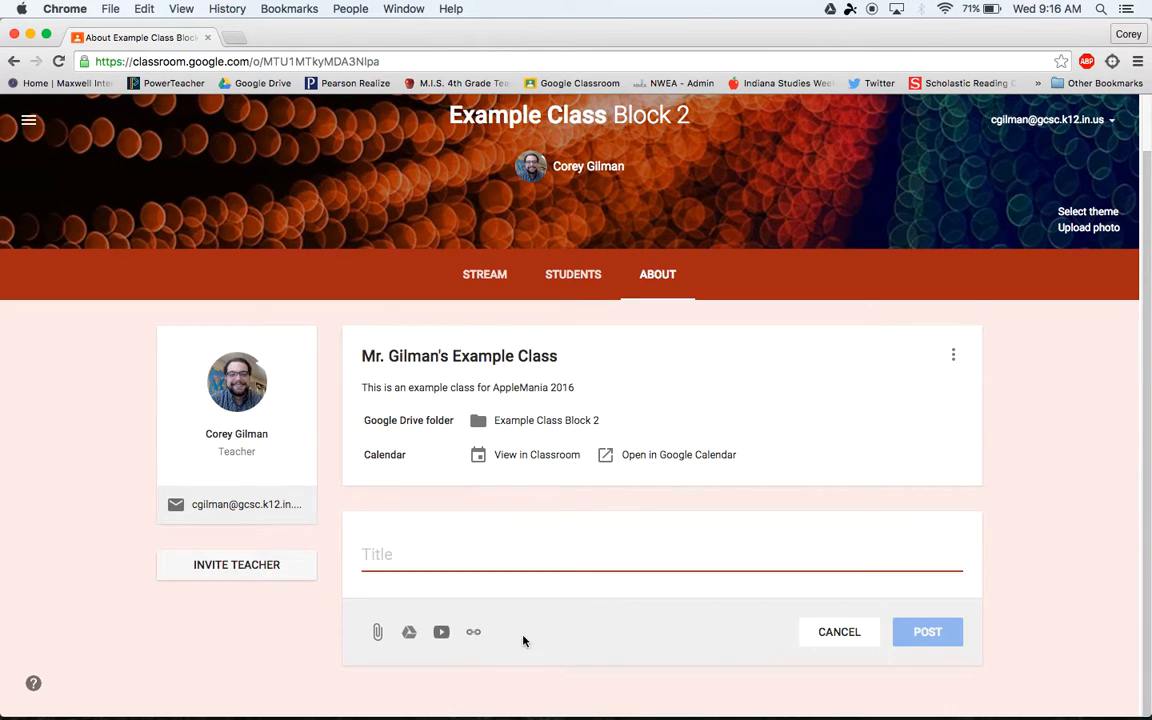
left_click(572, 276)
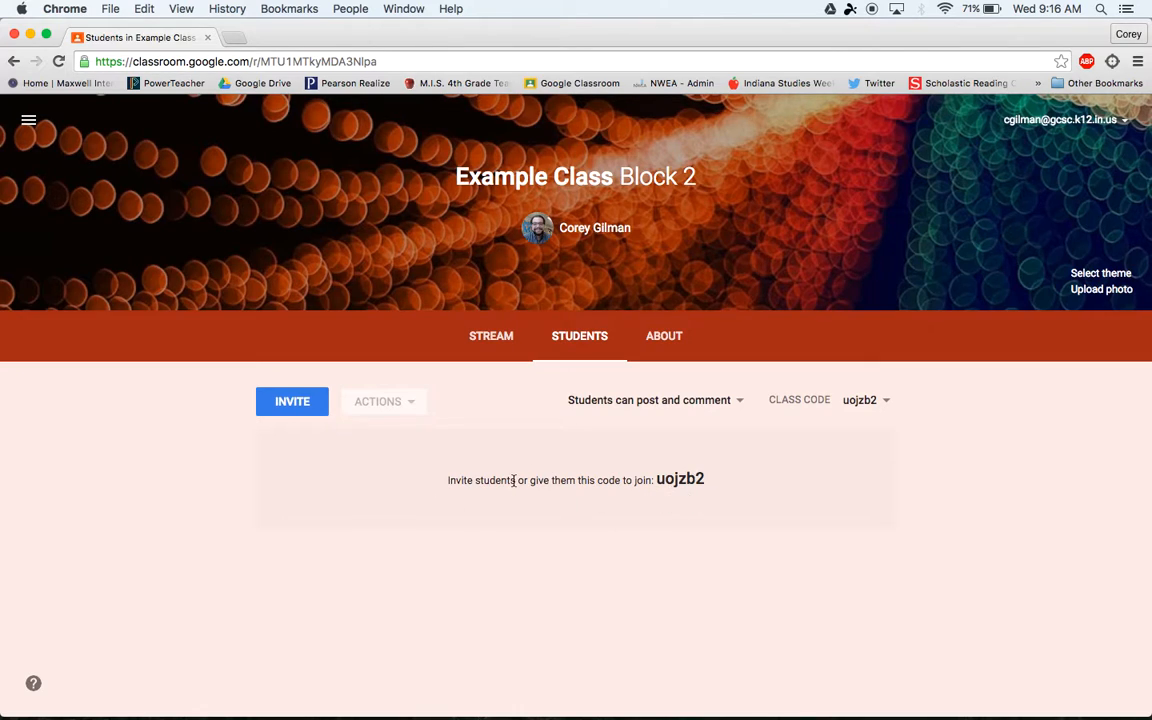
- Cancel the student invite dialog without inviting anyone, then show the posting permission options
left_click(312, 410)
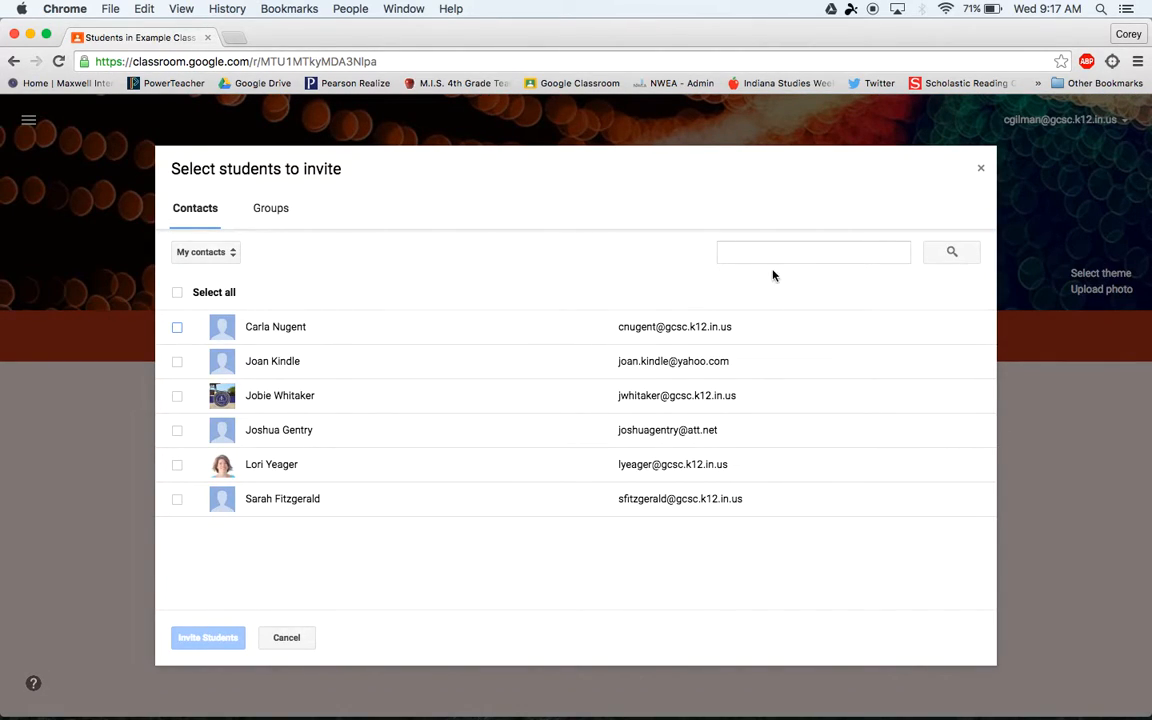
left_click(981, 171)
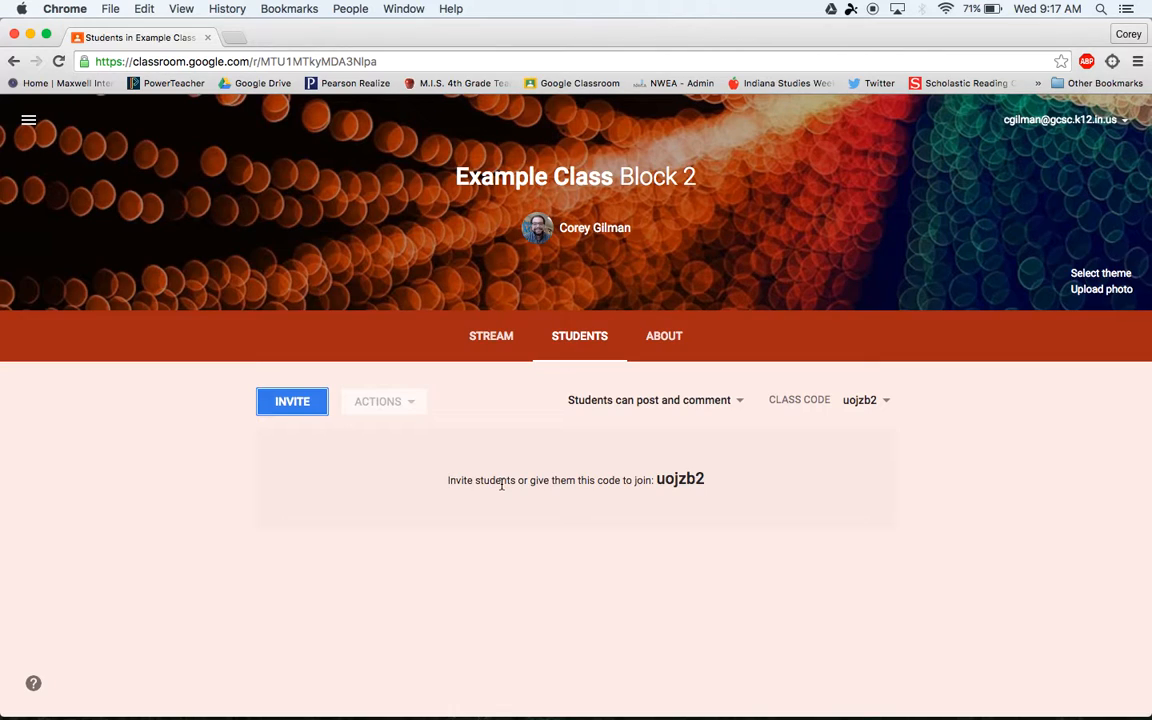
left_click(741, 404)
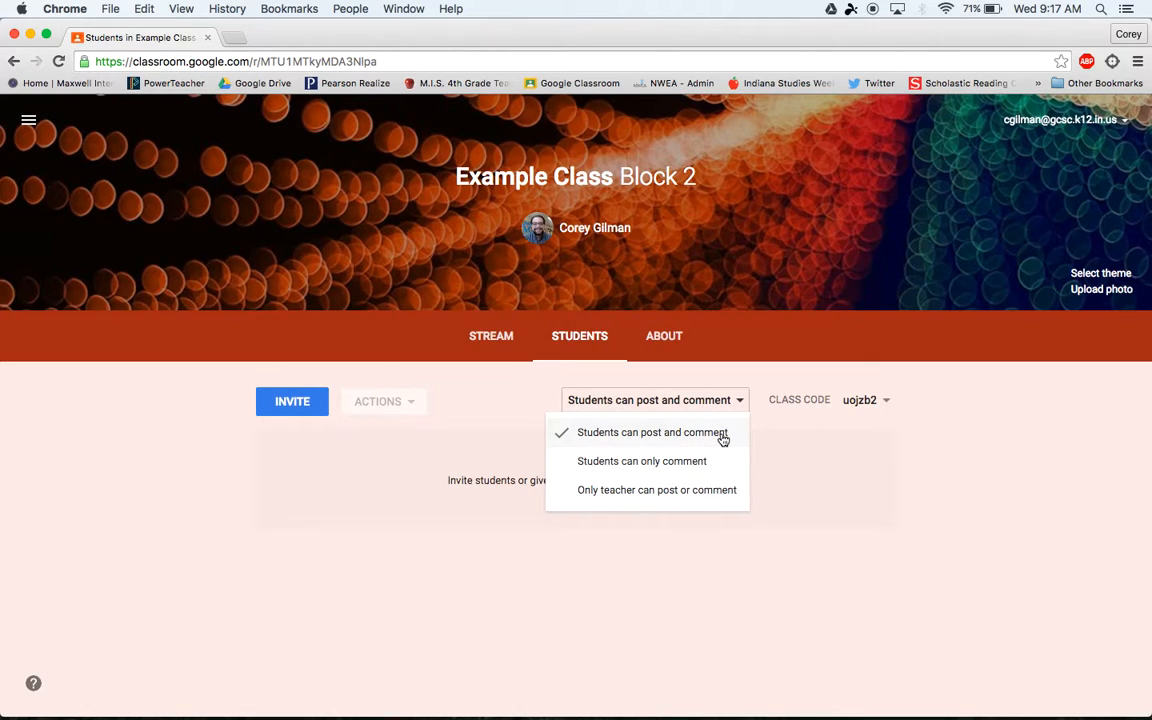
- Dismiss the permission options, keeping 'Students can post and comment'
left_click(773, 438)
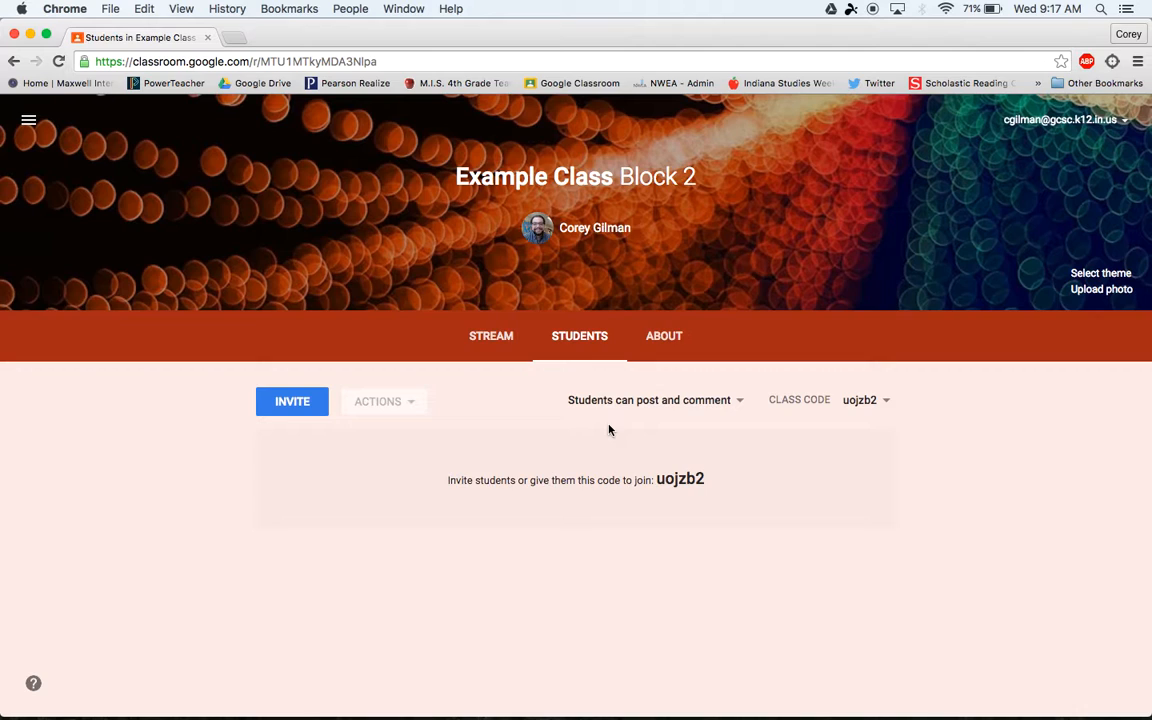
left_click(500, 343)
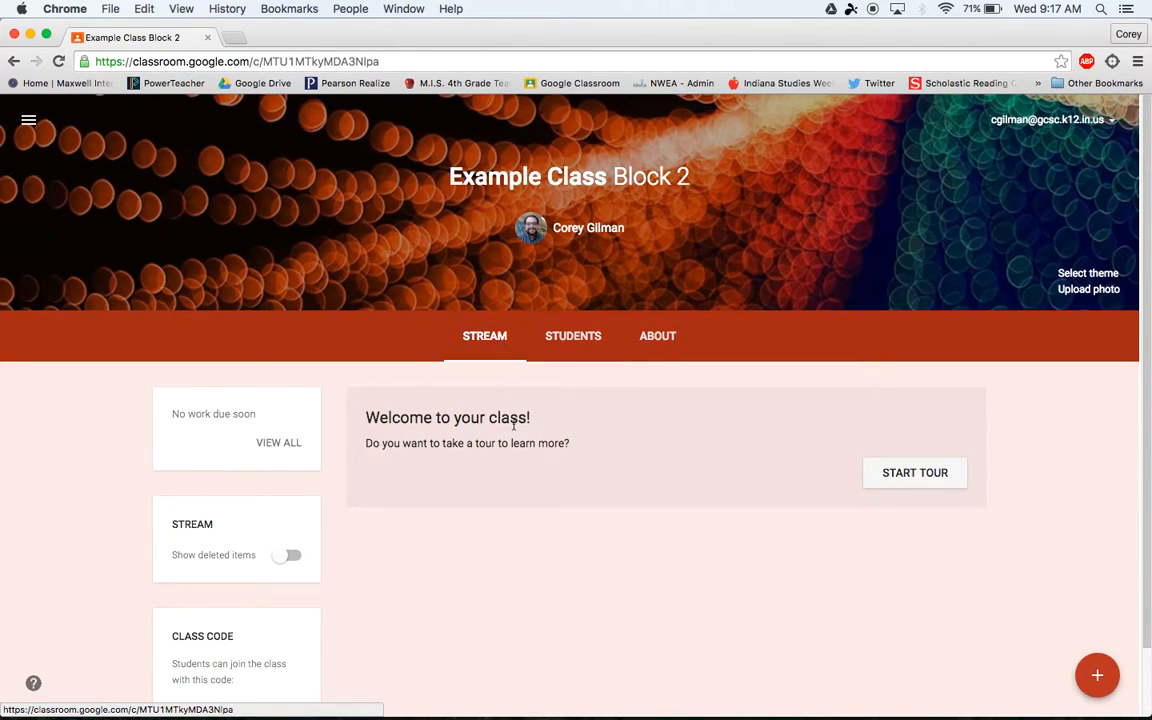
scroll(534, 530, "down", 1)
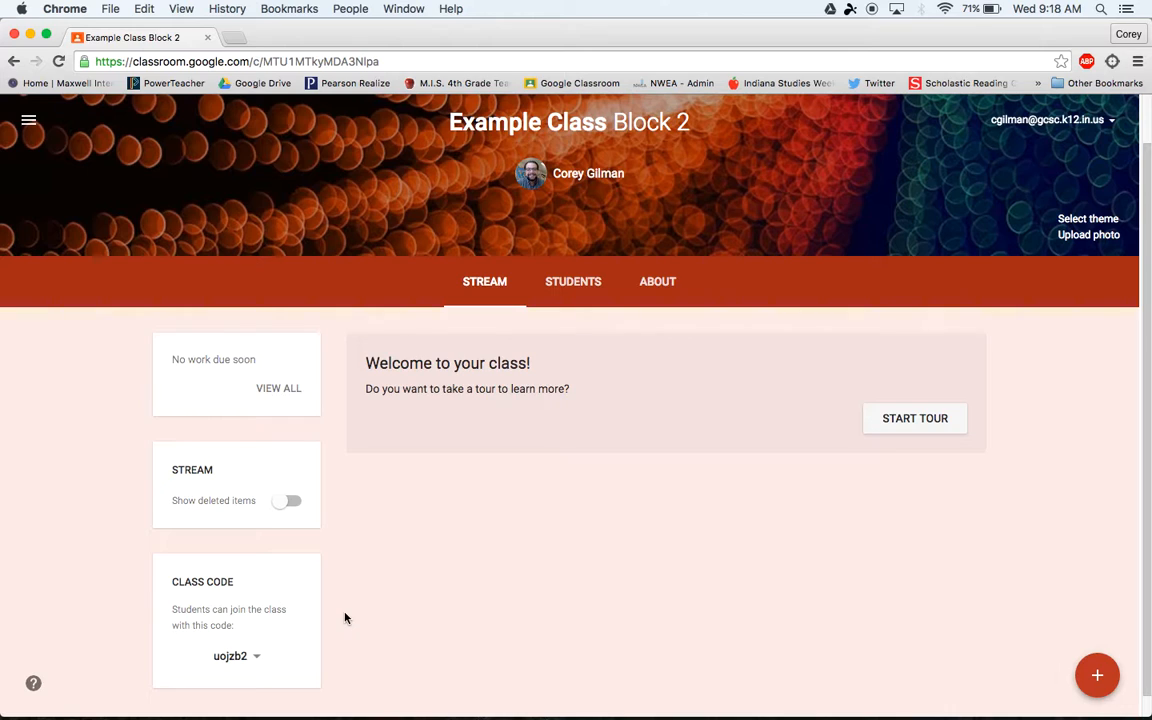
left_click(258, 661)
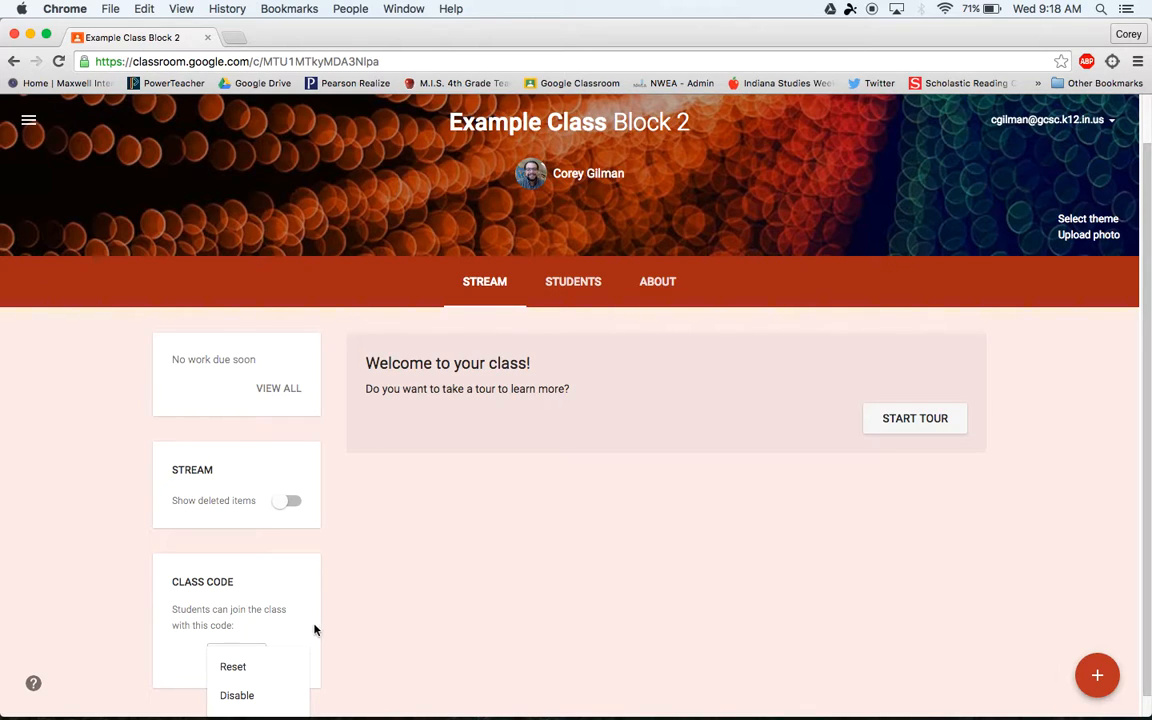
scroll(314, 627, "down", 1)
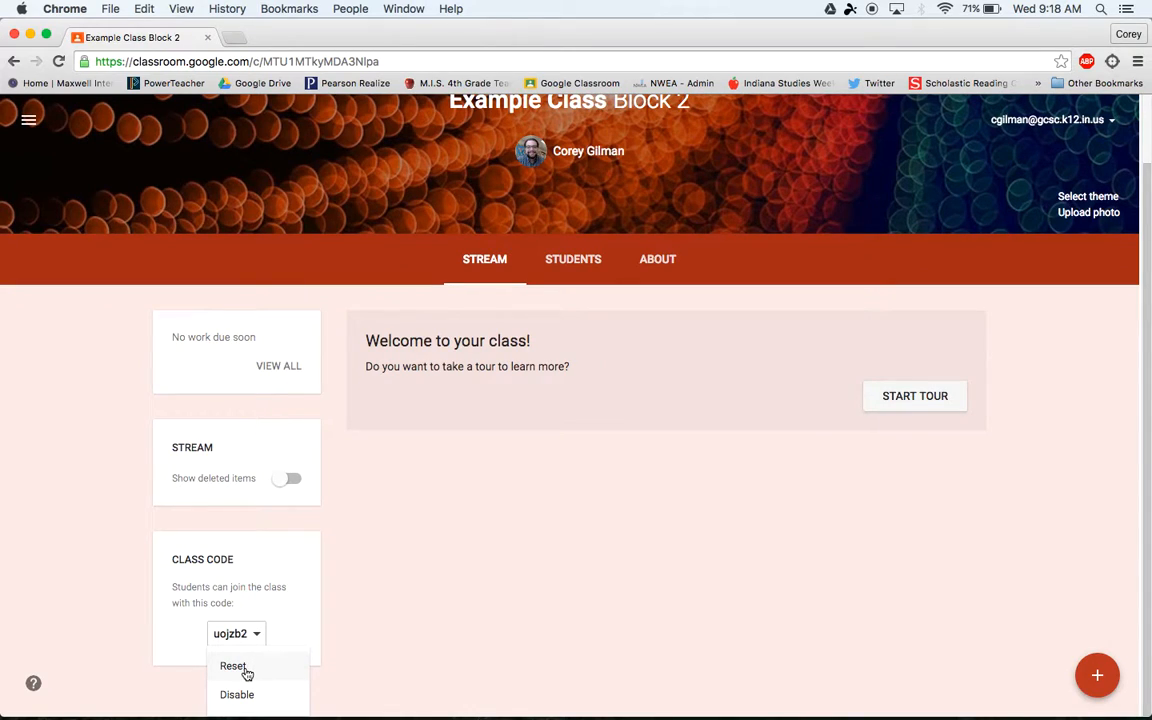
left_click(344, 570)
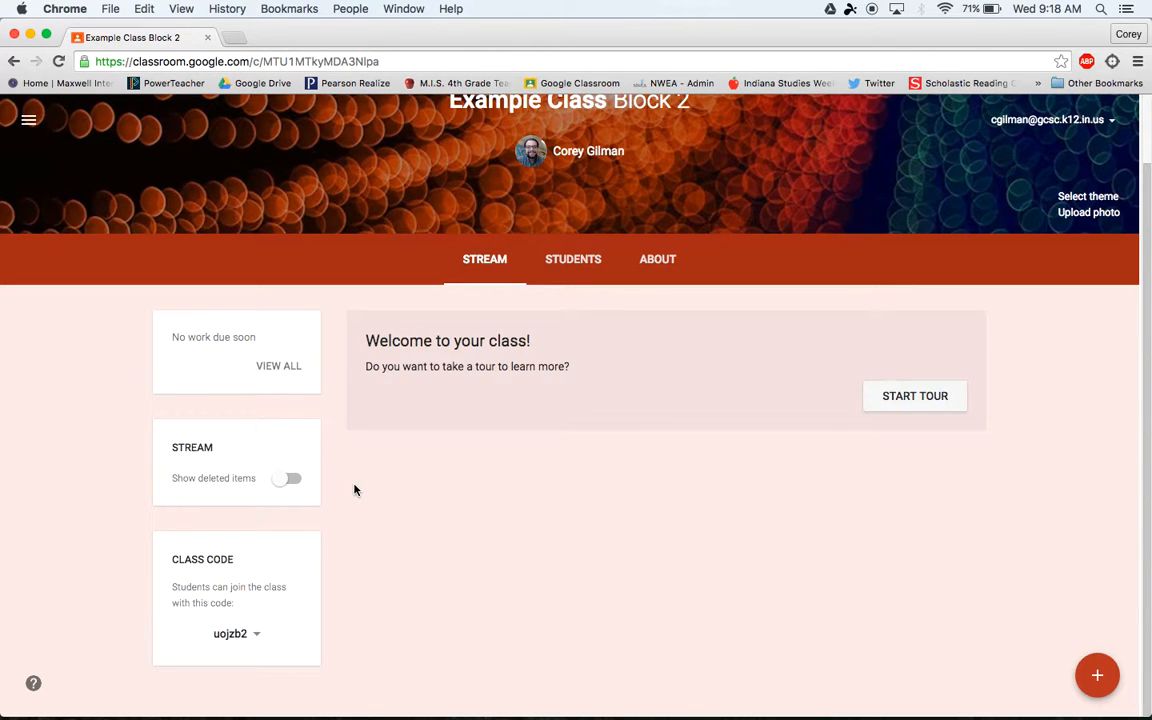
scroll(354, 490, "up", 1)
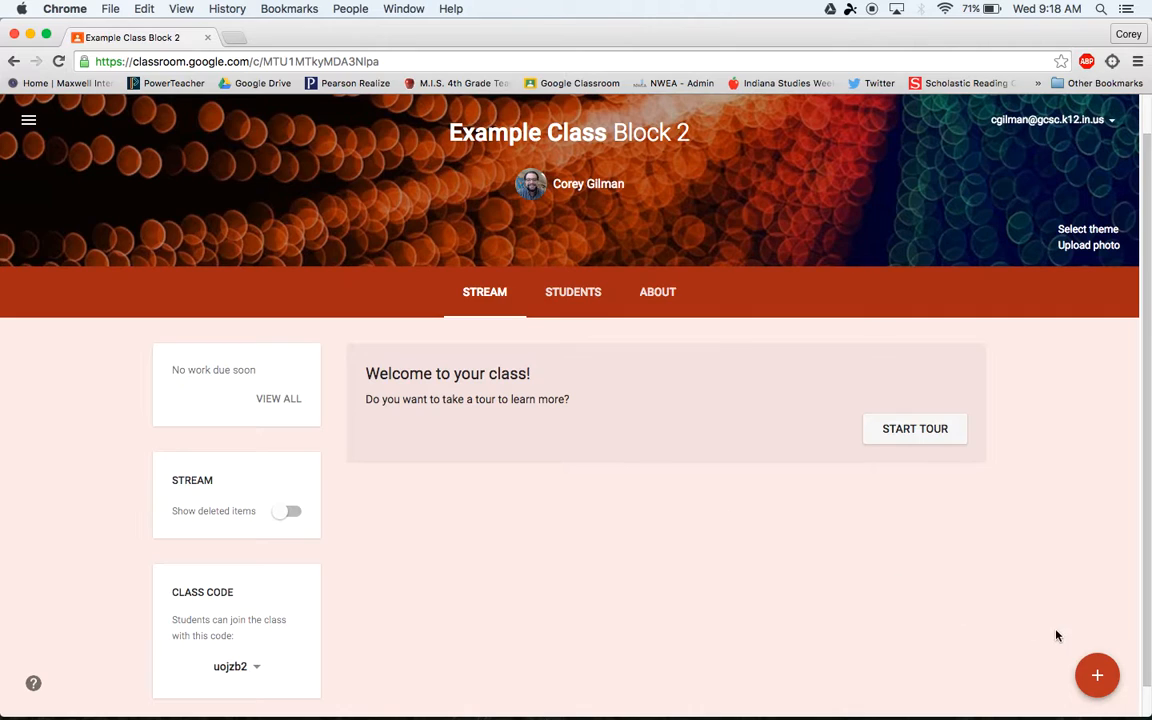
mouse_move(1095, 680)
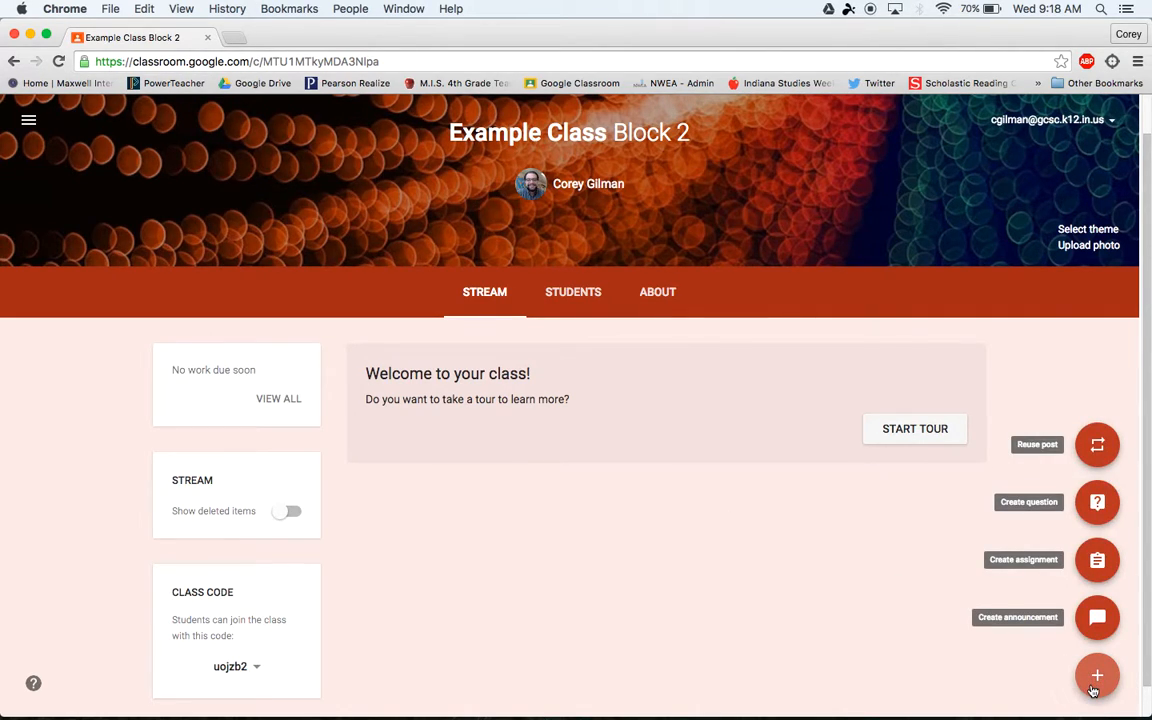